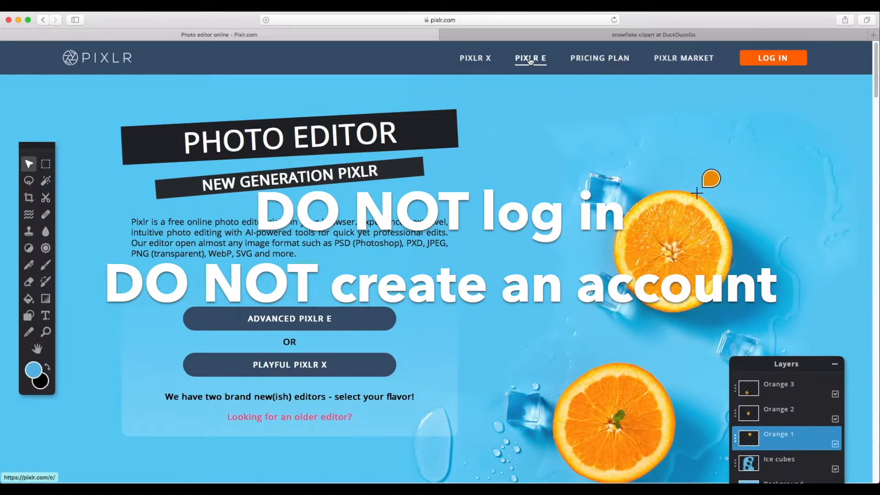
Create a new blank image in Pixlr E from the Web 720p preset (1280x720), named "Vlog Thumbnail"
click(544, 62)
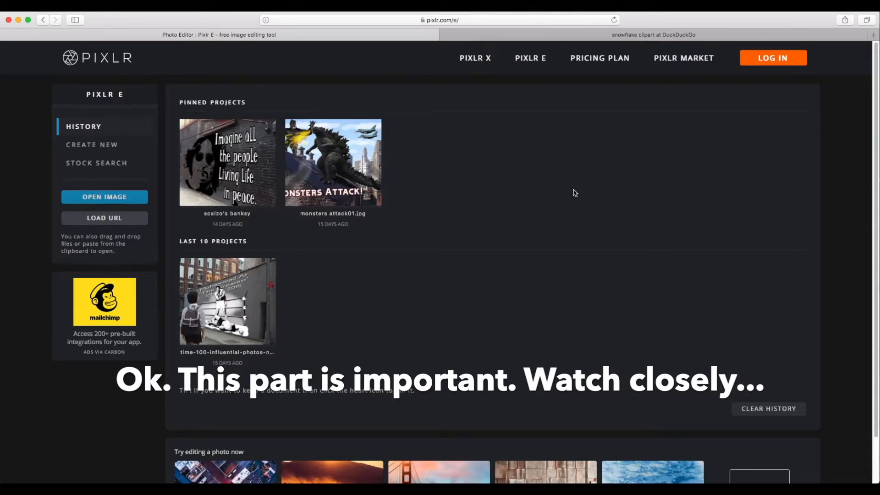
click(98, 146)
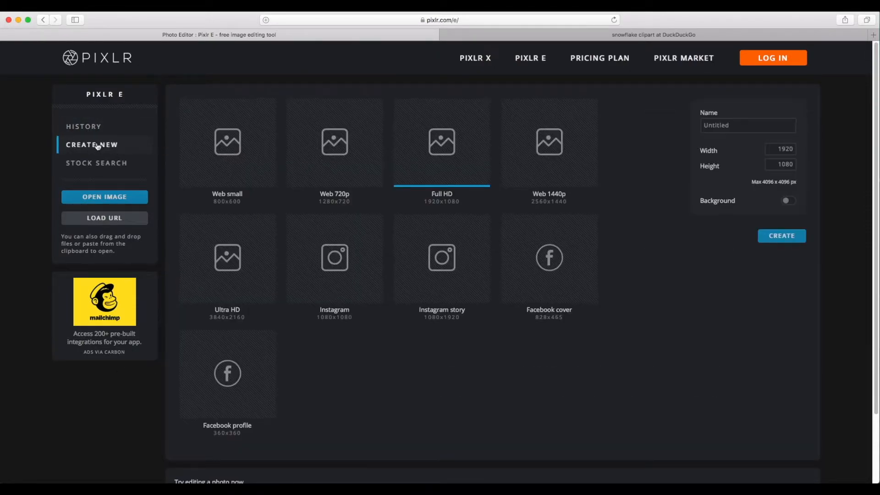
click(358, 164)
click(710, 128)
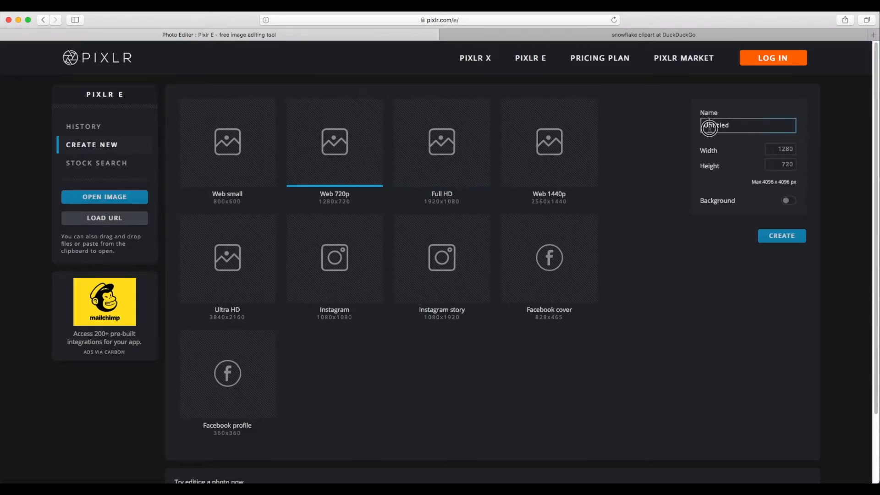
drag(749, 124, 682, 125)
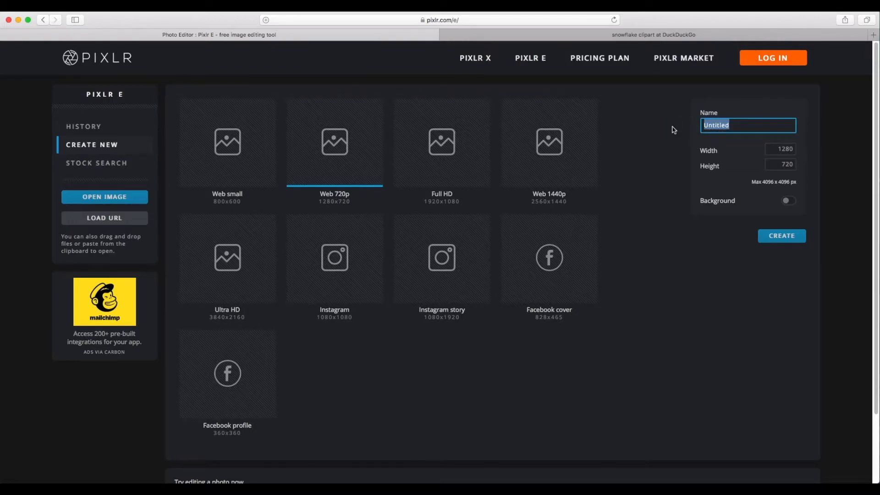
text(Vlog Thumbnail)
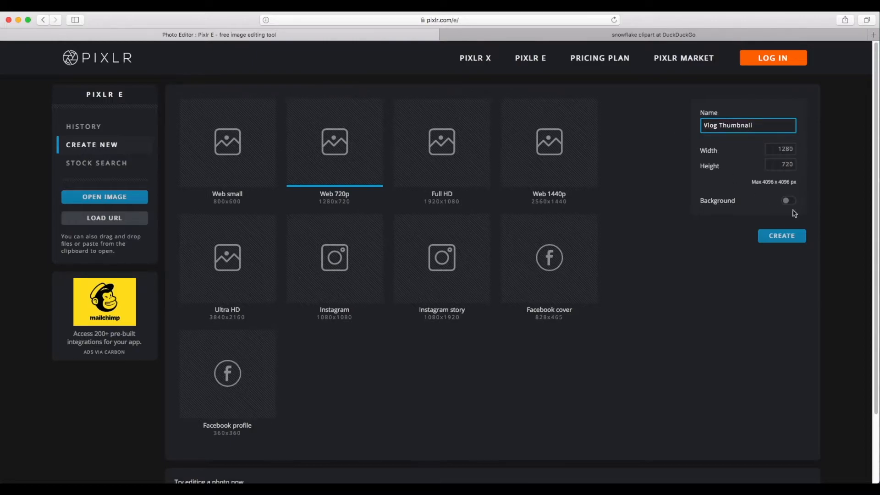
click(783, 239)
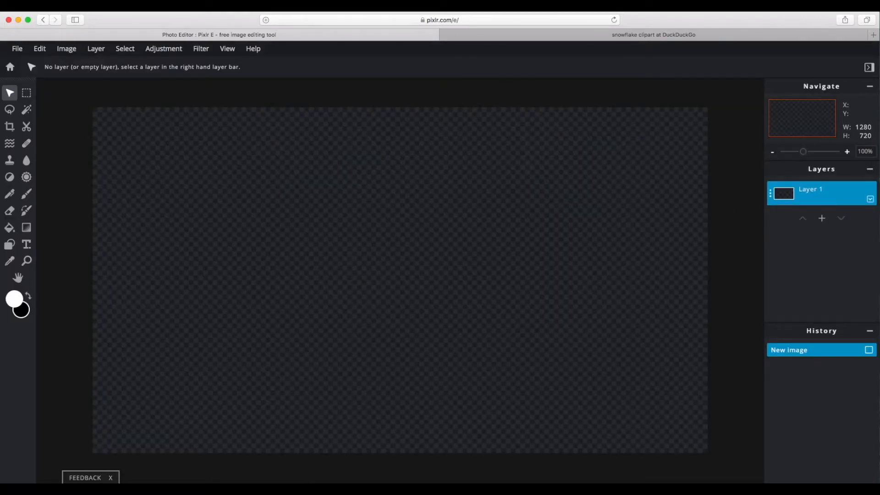
Add the image file My First Vlog.jpg to the canvas as a new layer
click(89, 51)
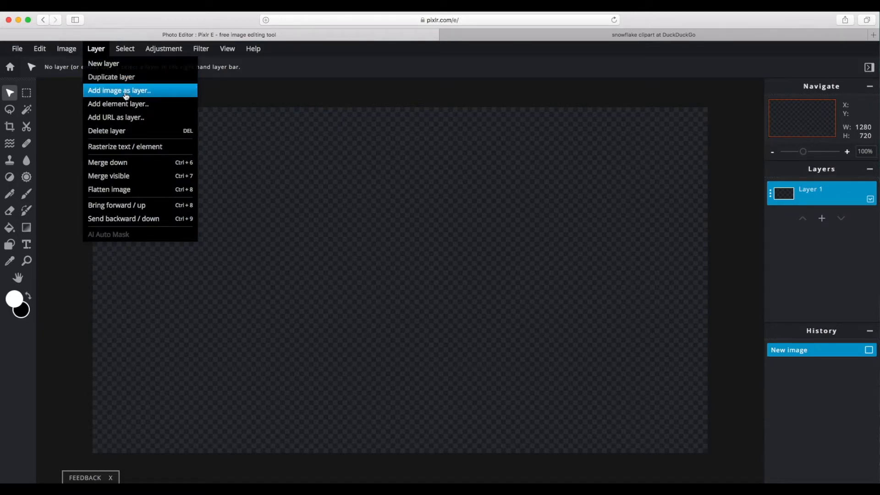
click(157, 94)
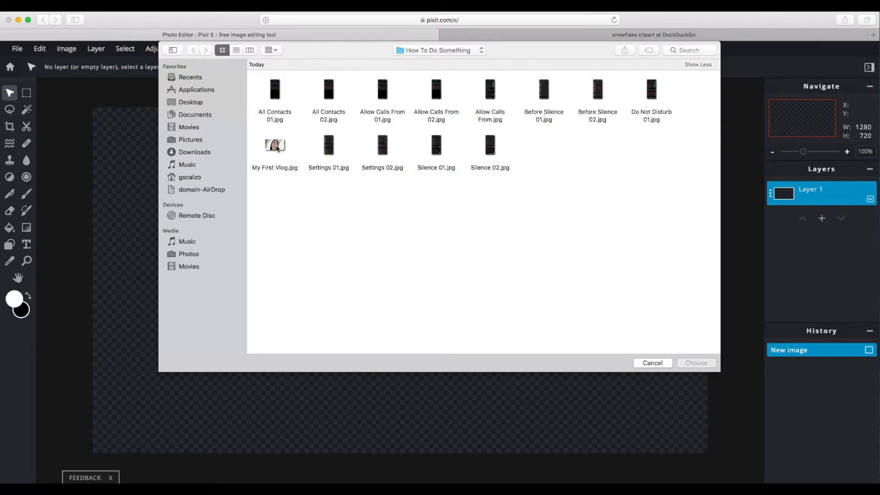
click(277, 148)
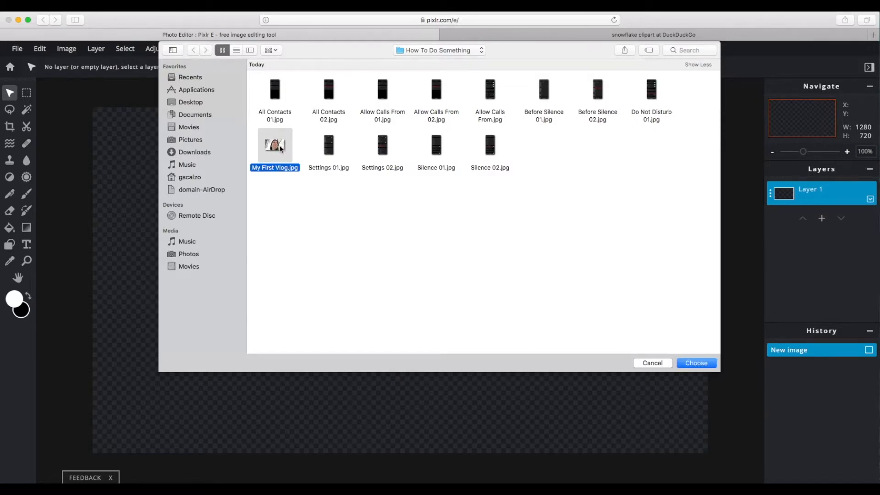
click(697, 363)
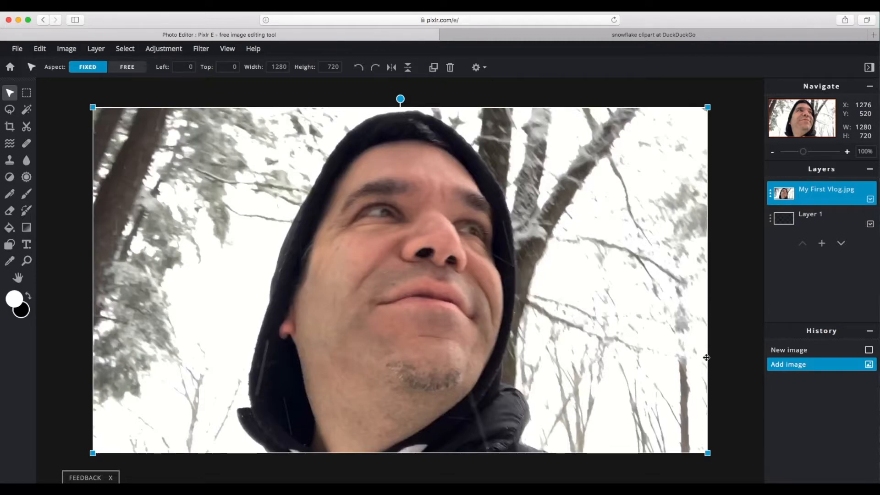
Add a text layer reading "My First Vlog" over the photo, dismissing any spelling suggestion
click(26, 245)
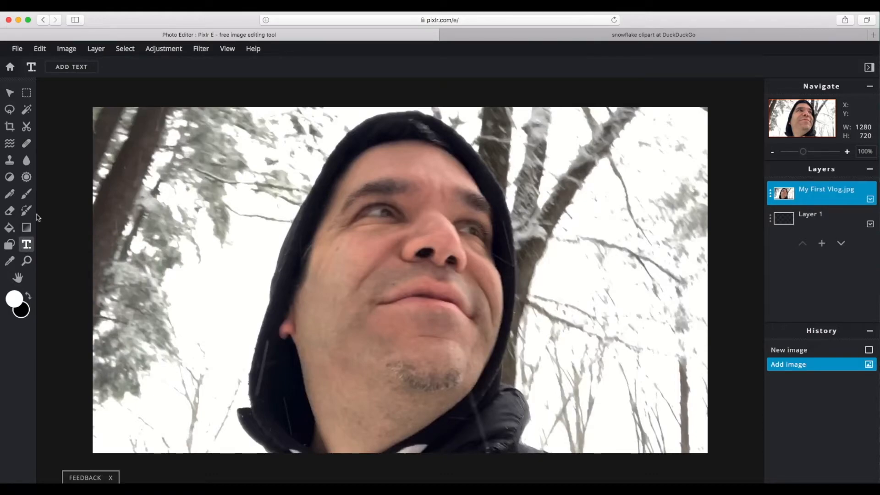
click(71, 67)
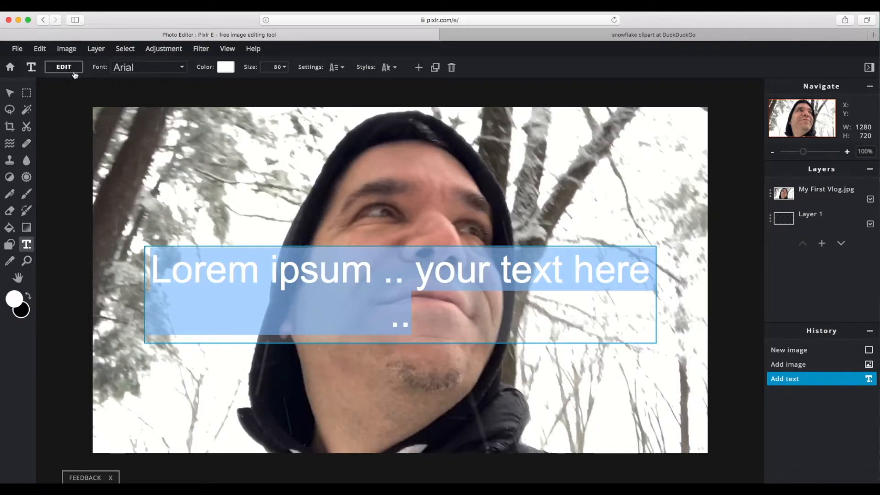
text(My First Vlo)
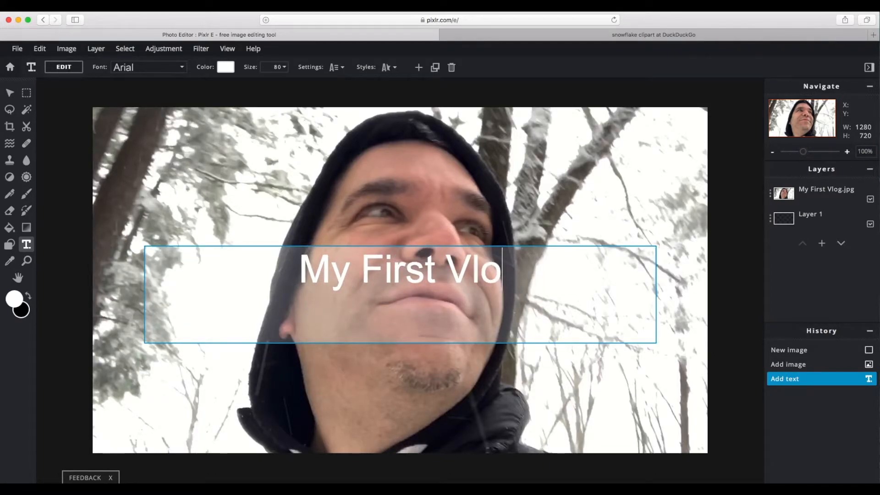
text(g)
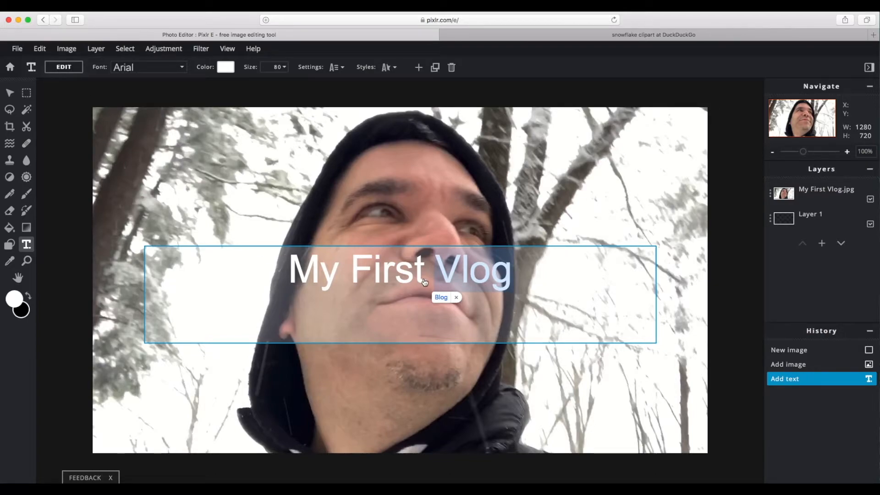
click(456, 297)
Set the font size of the "My First Vlog" text to 180
click(316, 265)
drag(317, 266, 544, 275)
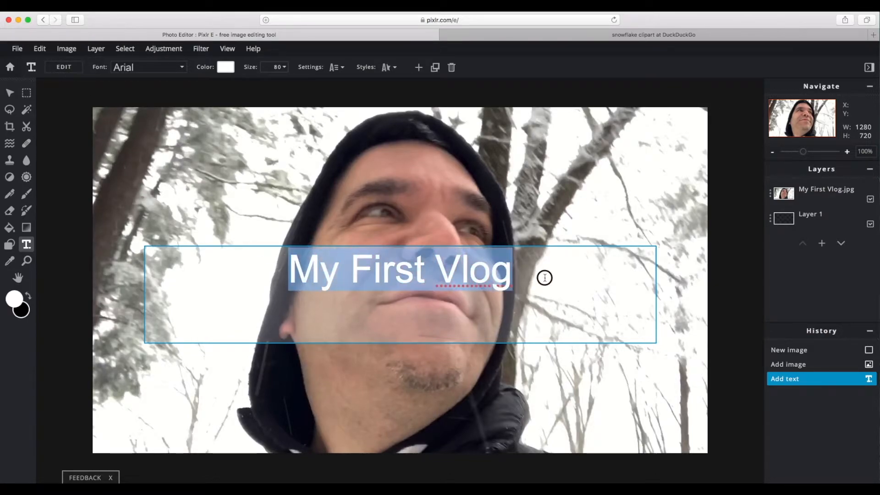
click(286, 68)
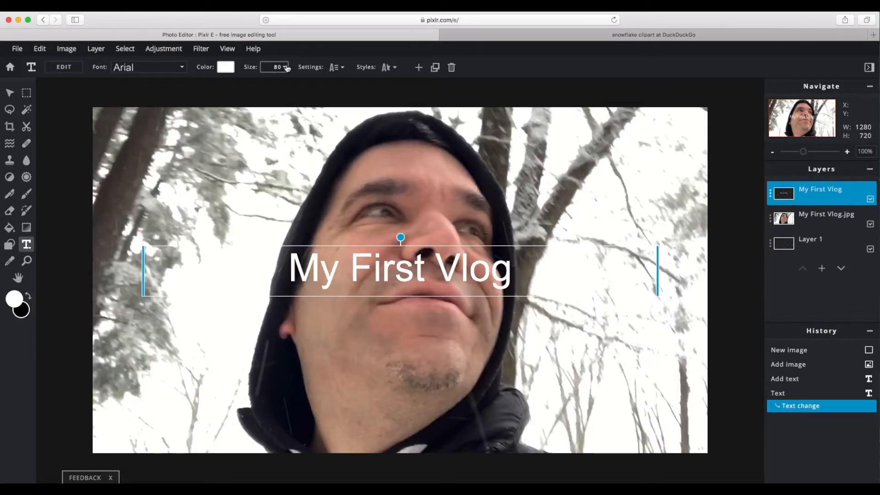
click(286, 68)
drag(212, 83, 220, 84)
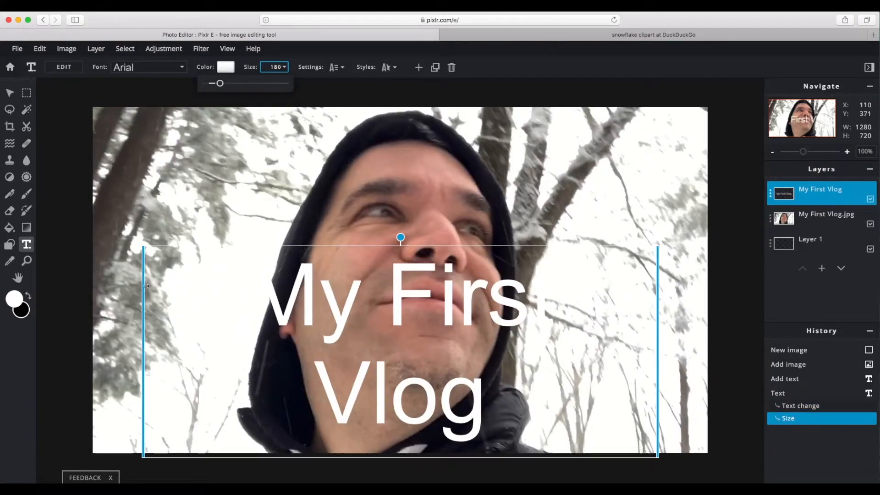
Widen the title's text box past both canvas edges so it fits on one line, and move it to the lower part of the photo
click(122, 285)
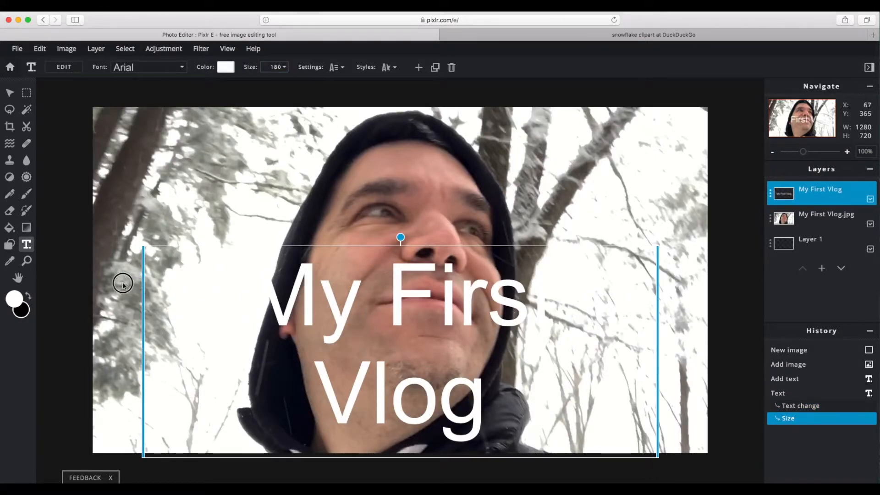
drag(143, 285, 61, 284)
drag(654, 326, 742, 324)
drag(653, 334, 657, 354)
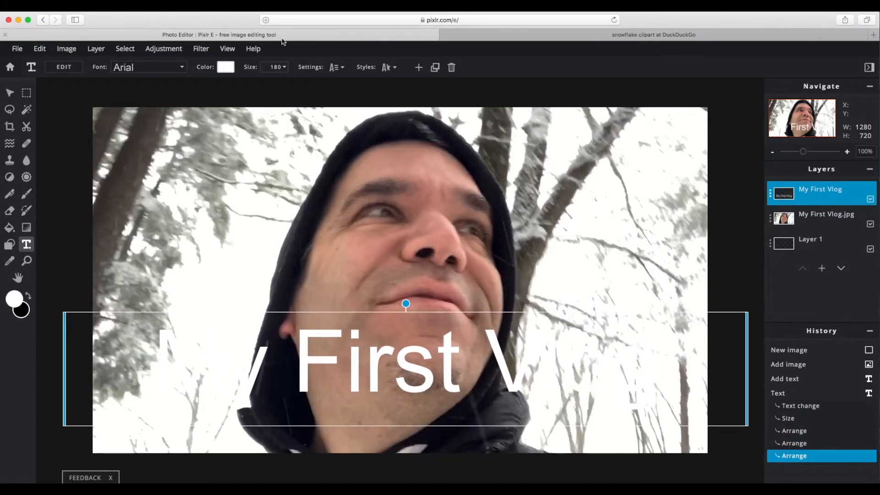
Give the title text a black outline of size 2
click(388, 67)
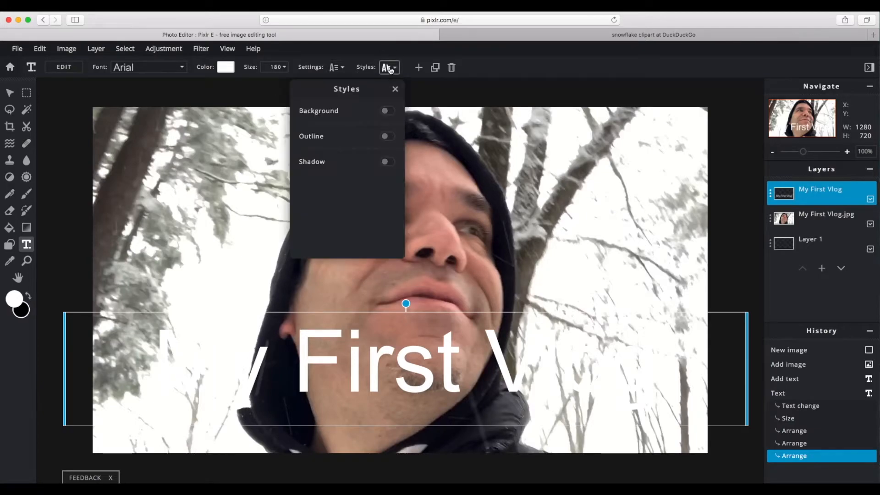
click(388, 136)
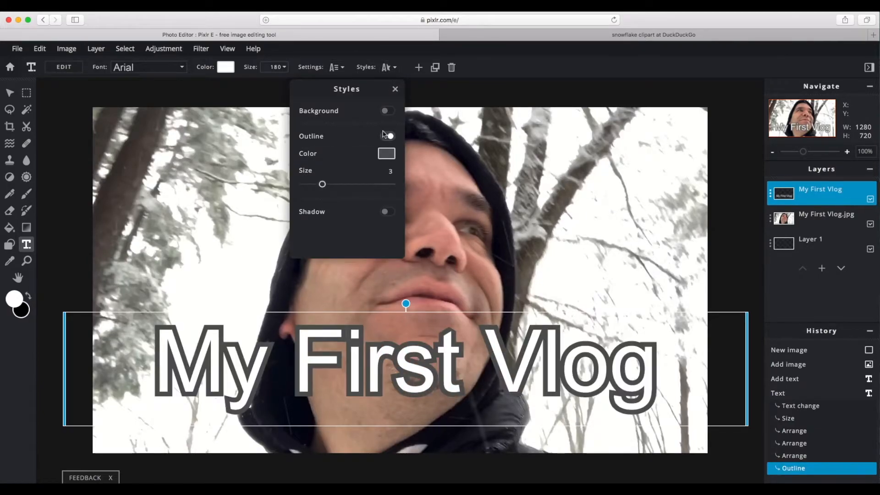
click(393, 156)
drag(434, 280, 465, 353)
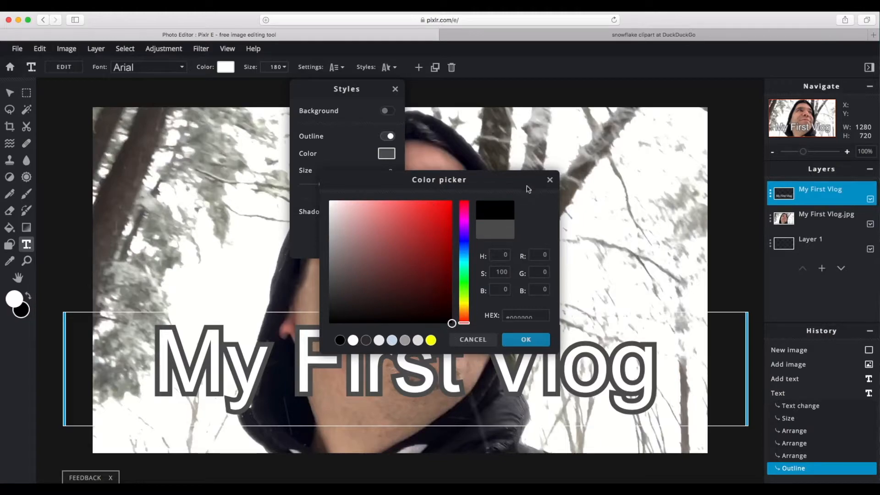
click(527, 340)
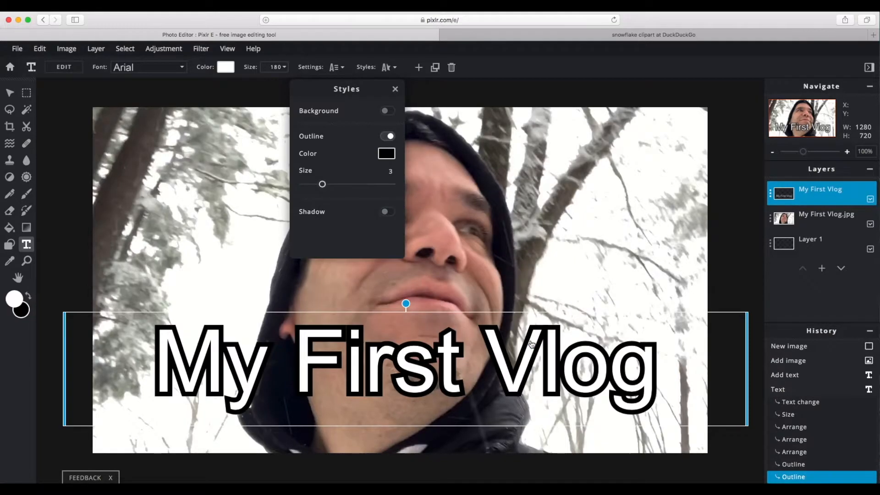
drag(322, 184, 318, 186)
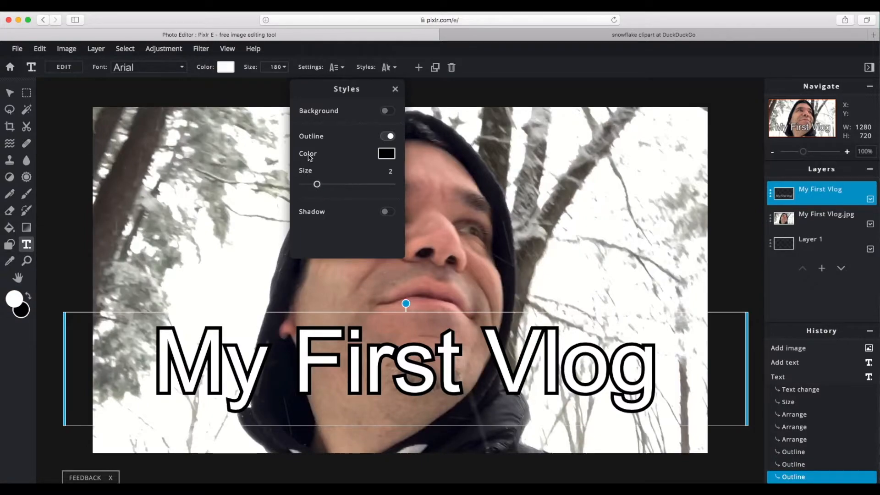
click(265, 116)
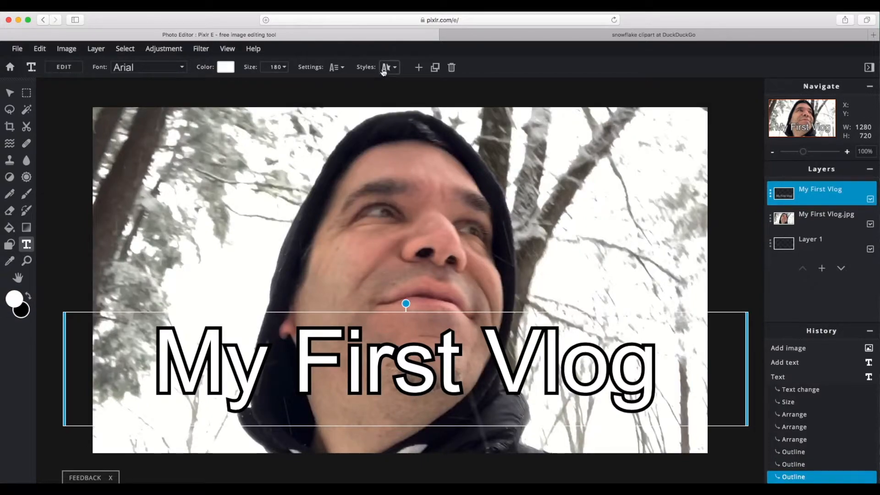
Make the "My First Vlog" title text bold
click(343, 69)
click(343, 68)
click(343, 68)
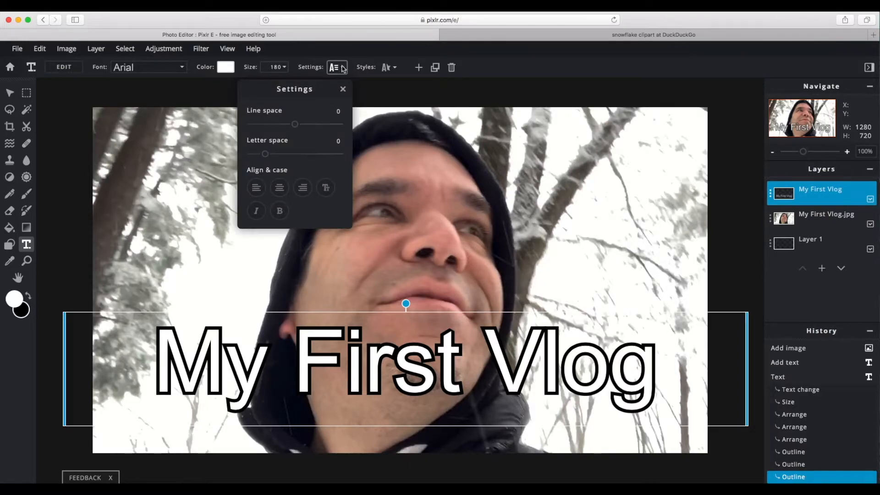
click(280, 212)
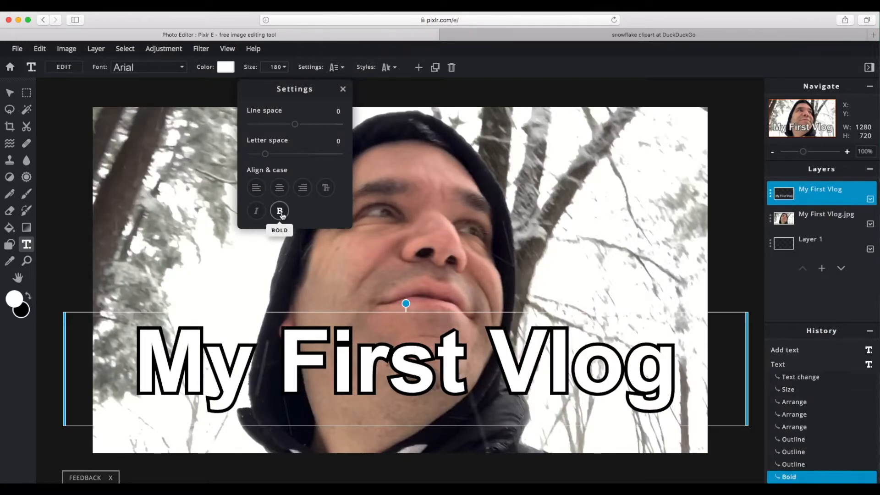
Try italic on the title both with and without bold, and return it to bold only
click(260, 214)
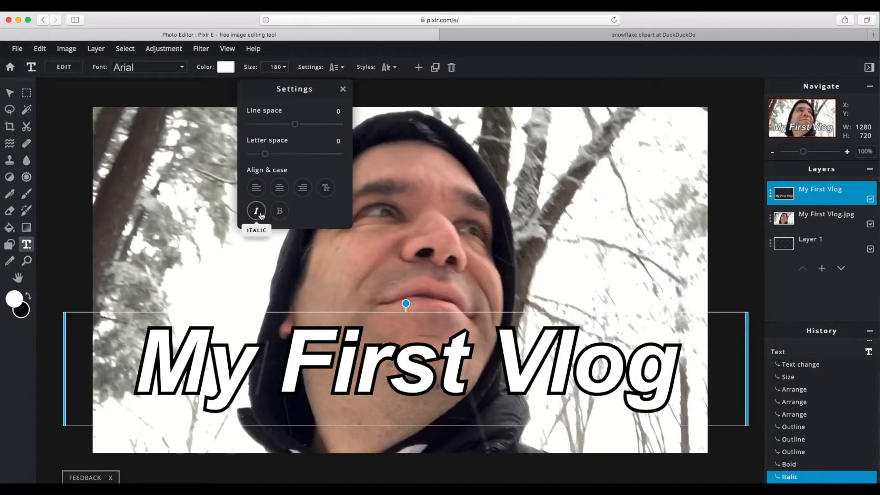
click(279, 211)
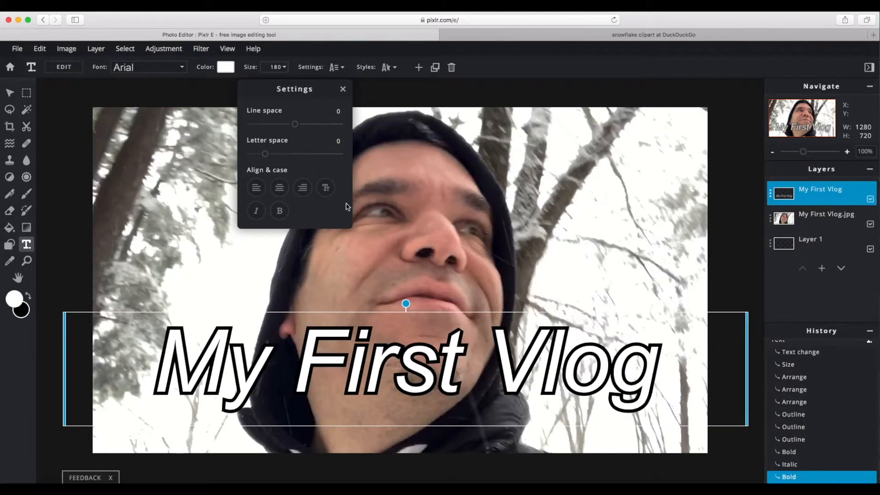
click(280, 211)
click(260, 214)
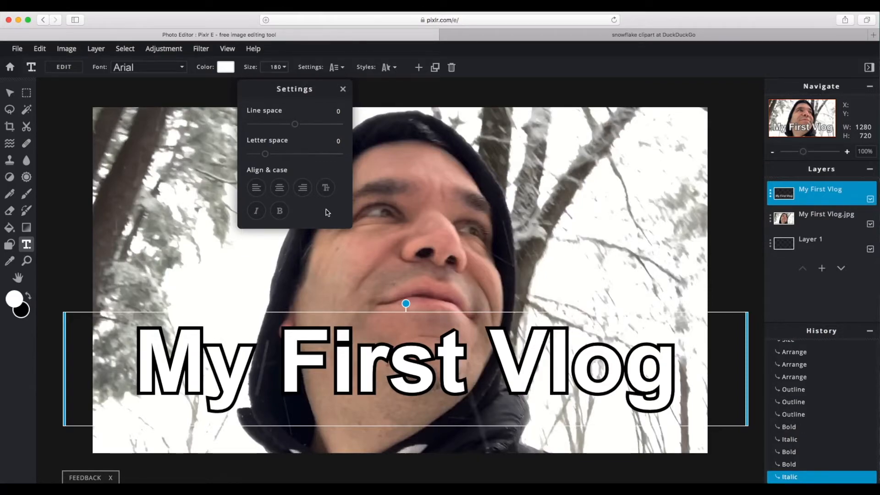
click(603, 173)
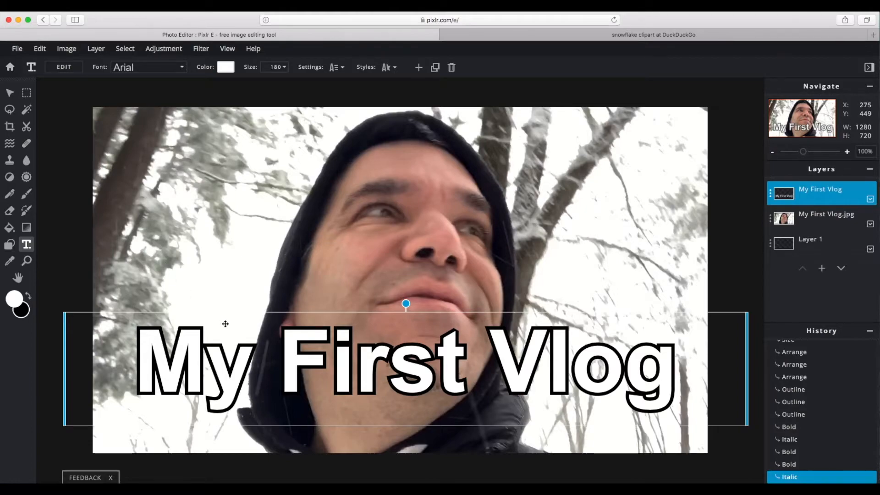
click(183, 68)
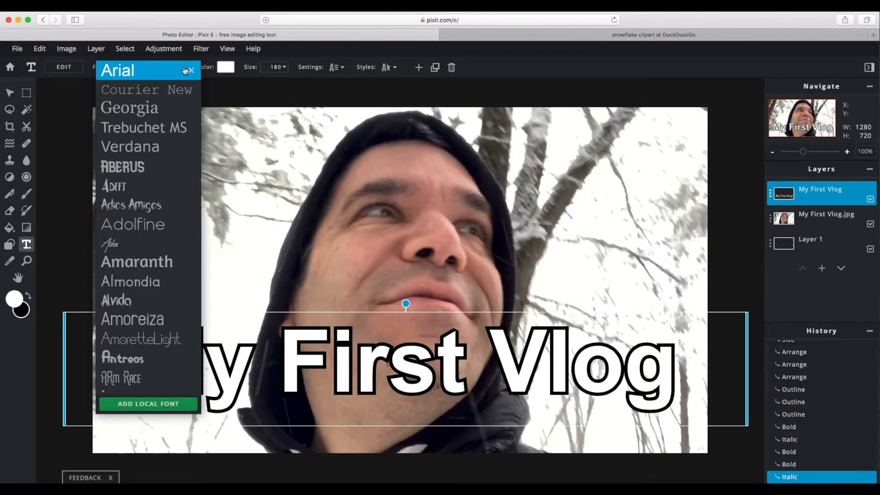
click(185, 70)
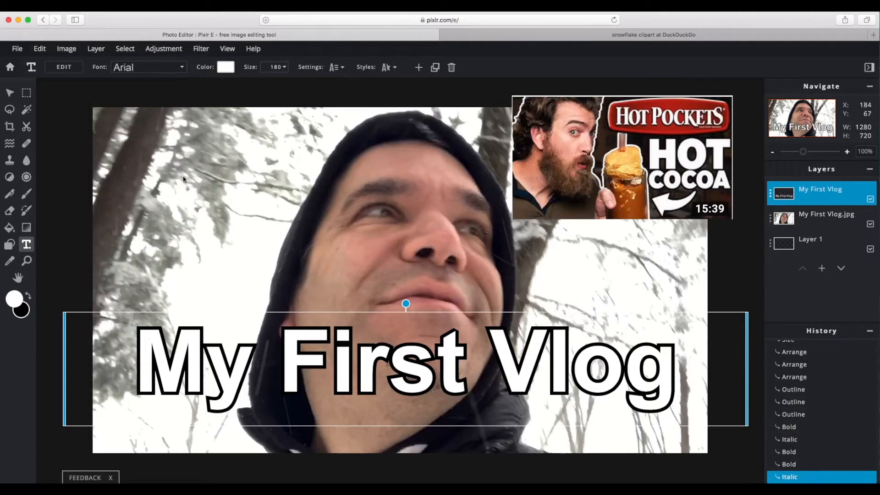
Nudge the title text slightly lower on the photo and deselect it
drag(251, 352, 250, 358)
click(207, 263)
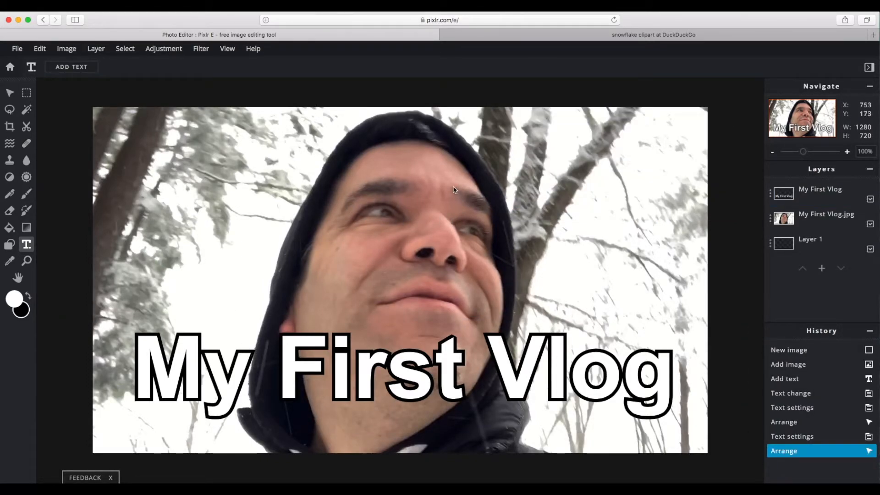
Switch to the snowflake clipart search results, preview the rounded black-outline snowflake from clipart-library.com and copy its image address
click(567, 37)
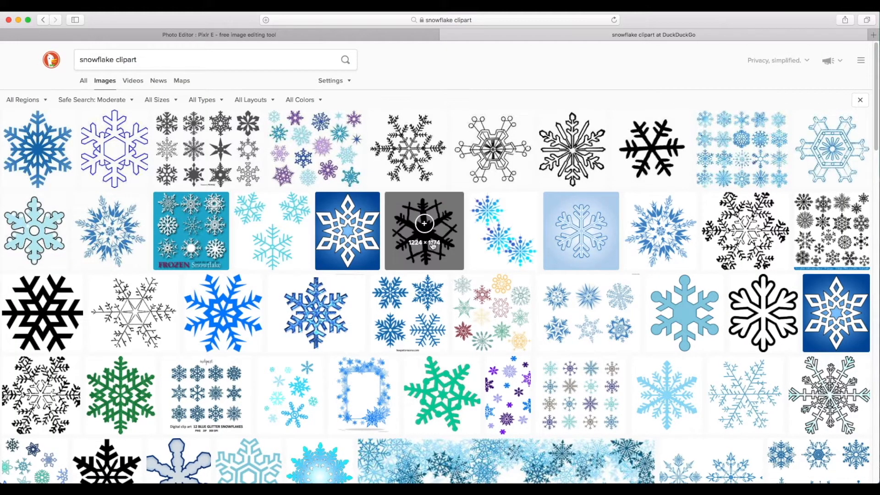
scroll(504, 270, down, 3)
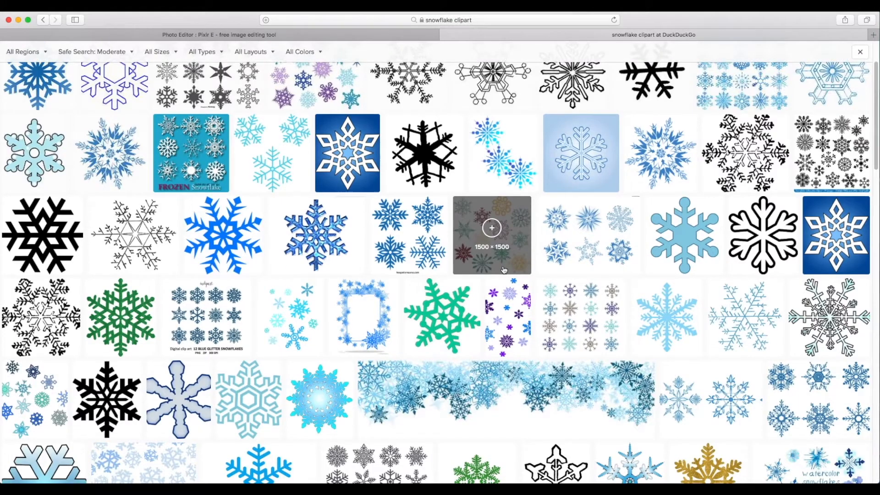
scroll(504, 269, down, 1)
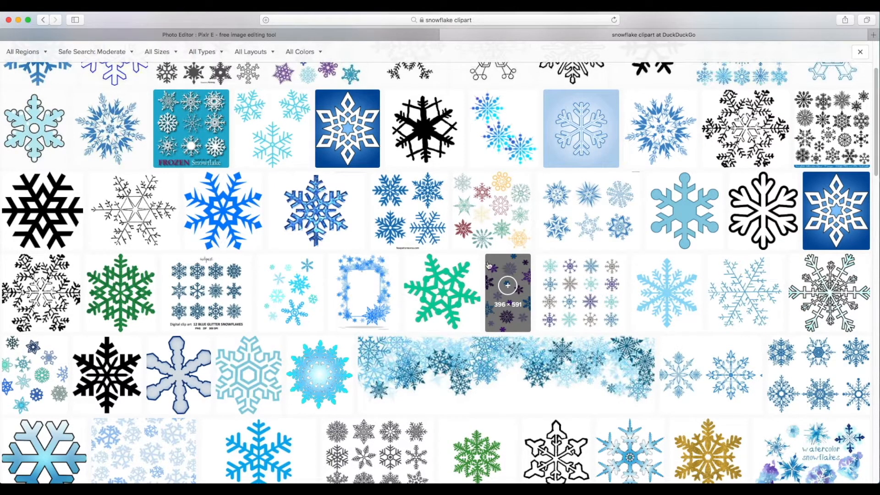
right_click(763, 224)
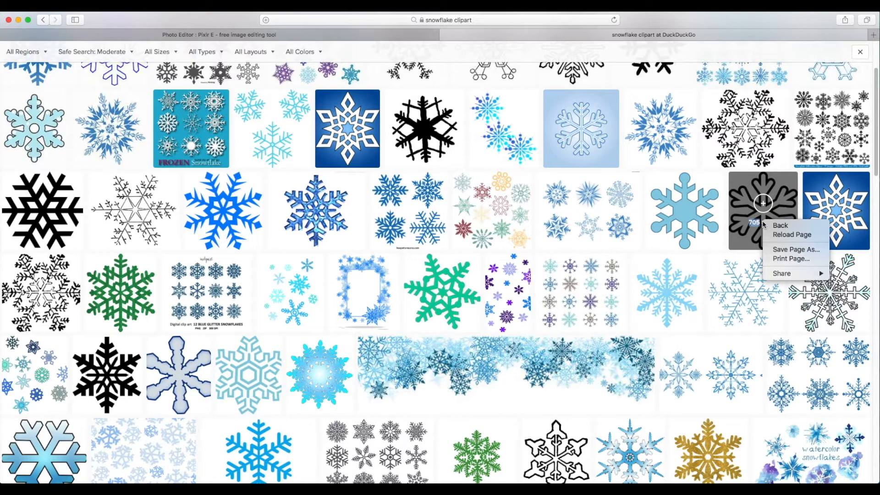
click(743, 227)
click(740, 230)
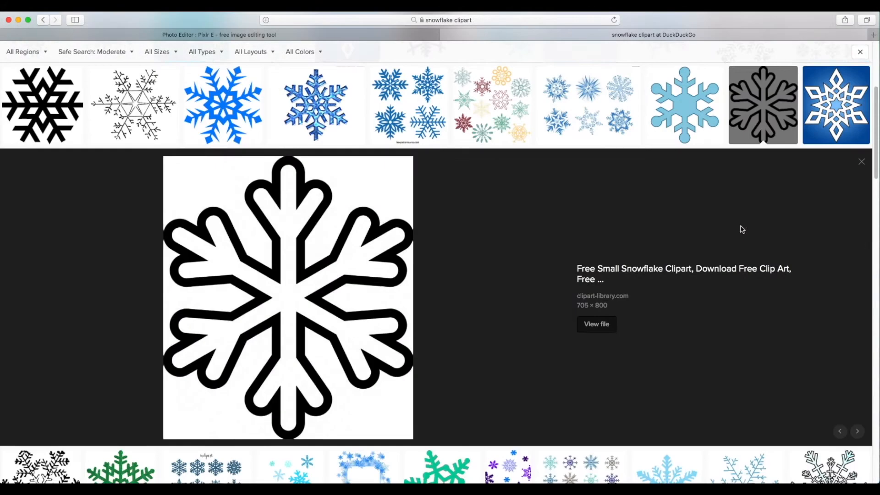
right_click(262, 264)
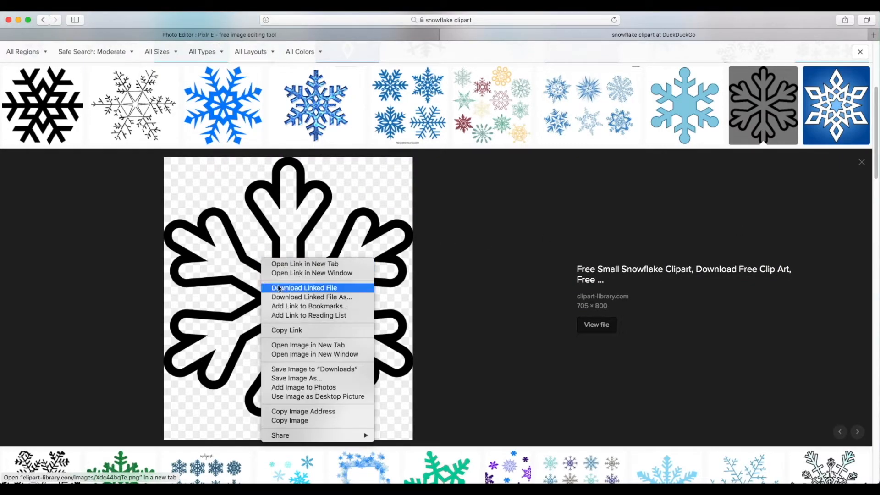
click(348, 416)
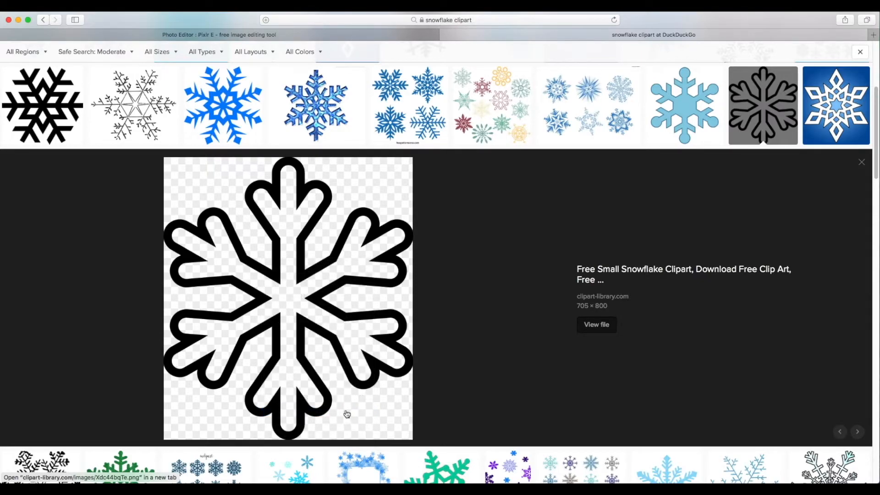
Return to Pixlr E and add the snowflake as a new layer from the copied image URL
click(192, 35)
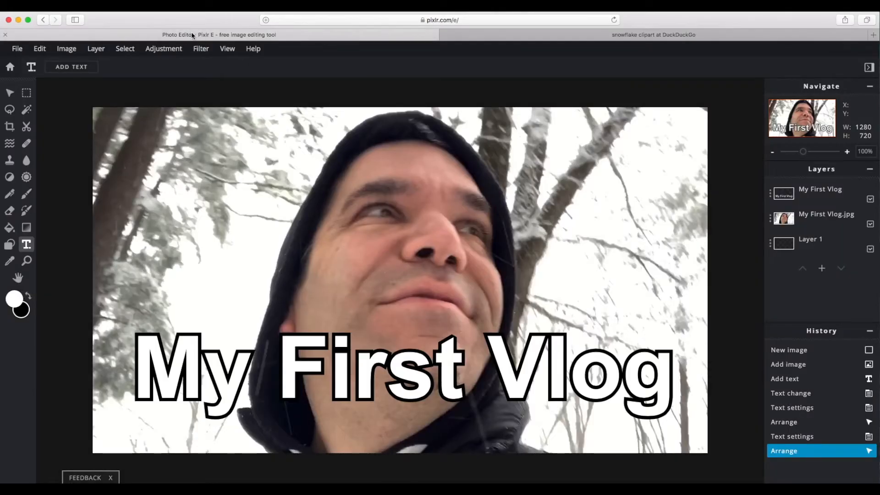
click(101, 50)
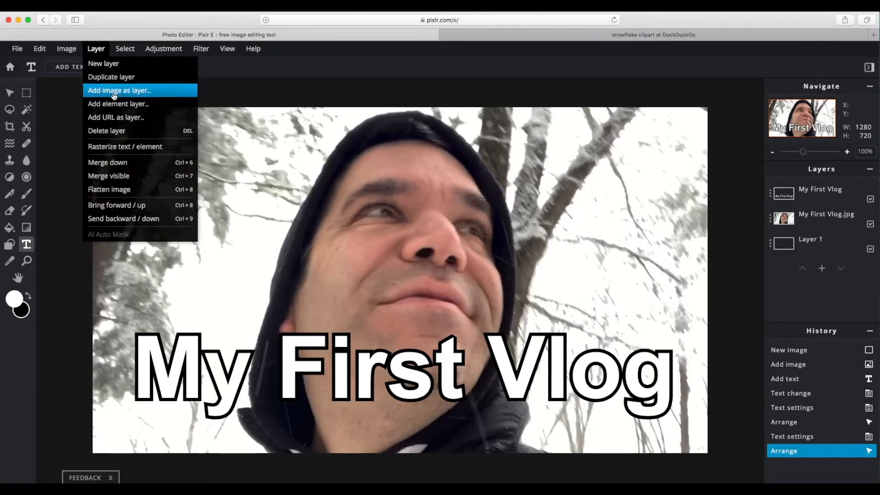
click(160, 119)
click(428, 265)
key(super+v)
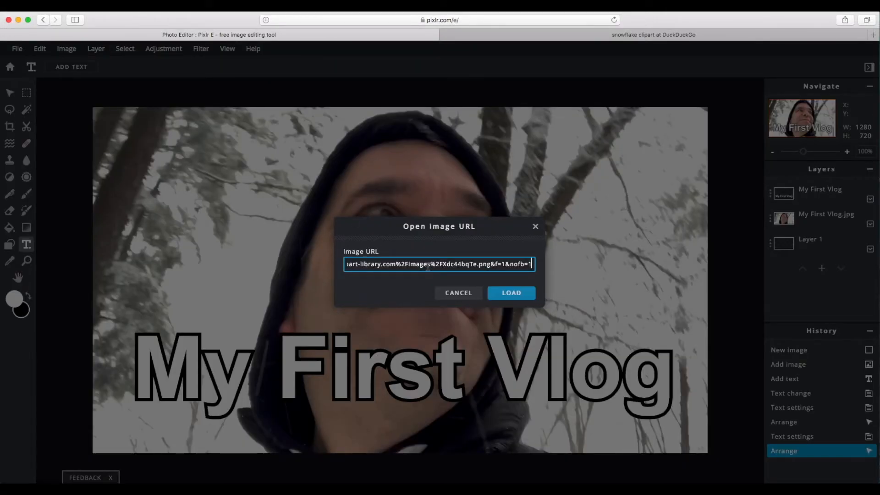
click(528, 299)
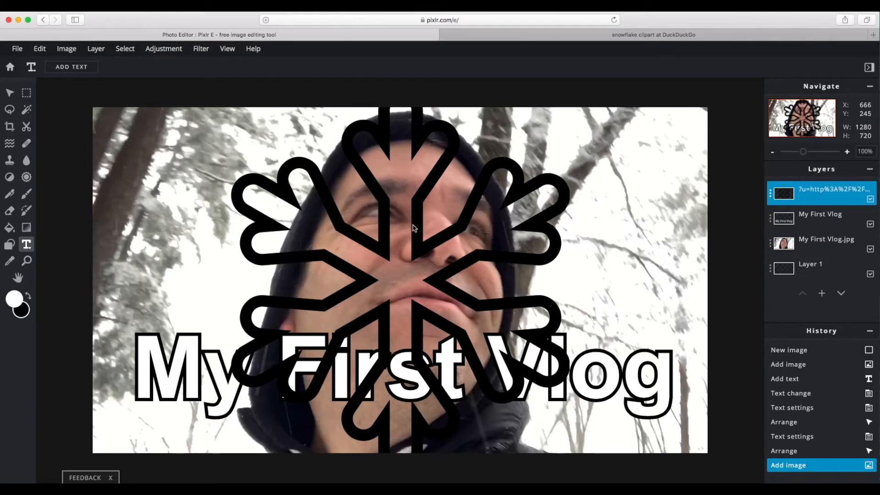
Shrink the snowflake to about 302 × 343 px, place it in the photo's upper-left corner and deselect it
click(416, 226)
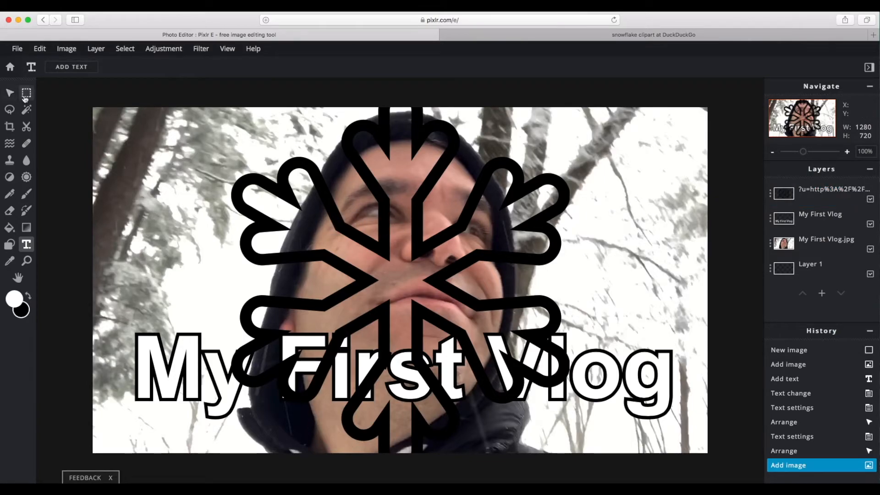
click(10, 94)
drag(442, 245, 317, 229)
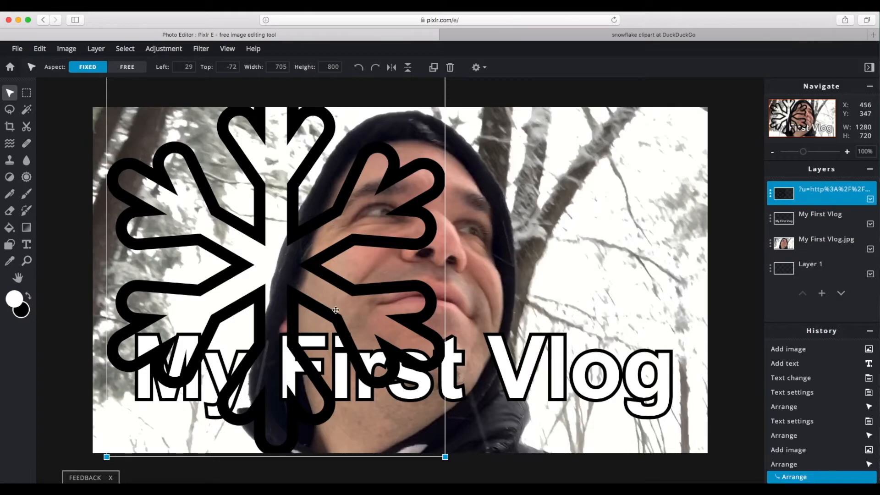
drag(446, 457, 214, 205)
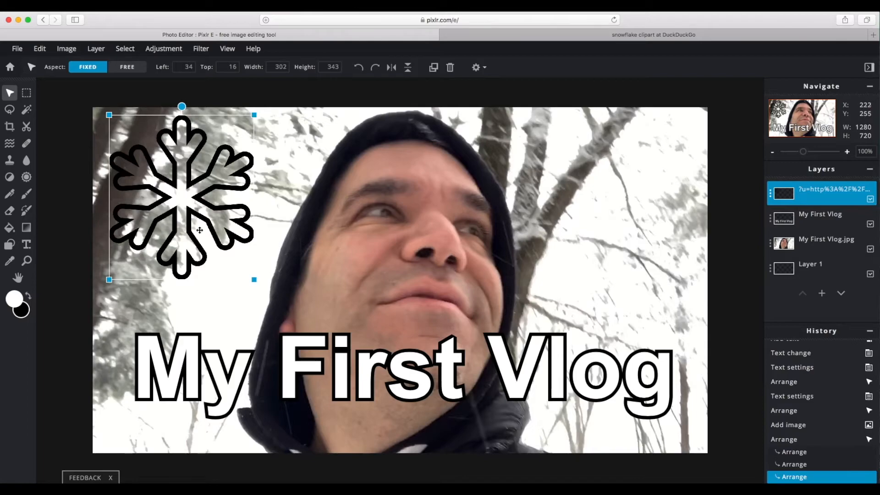
click(173, 294)
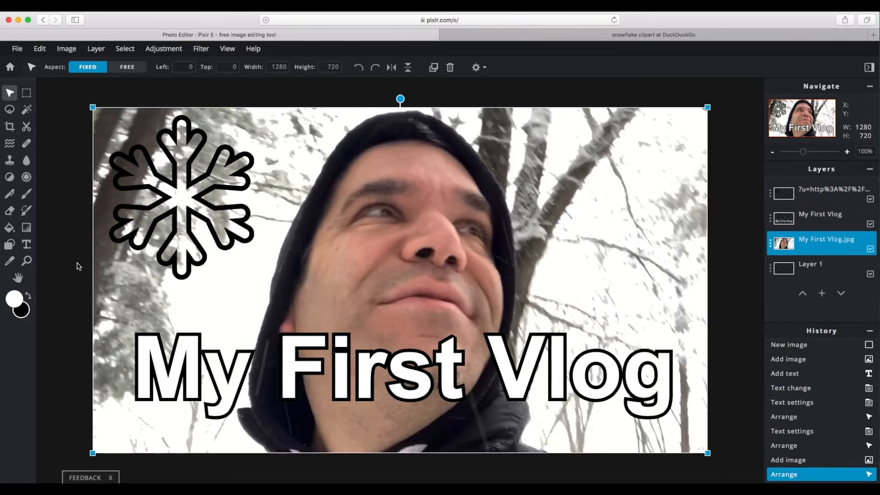
Fill the inside of the snowflake outline with white on its own layer
click(9, 228)
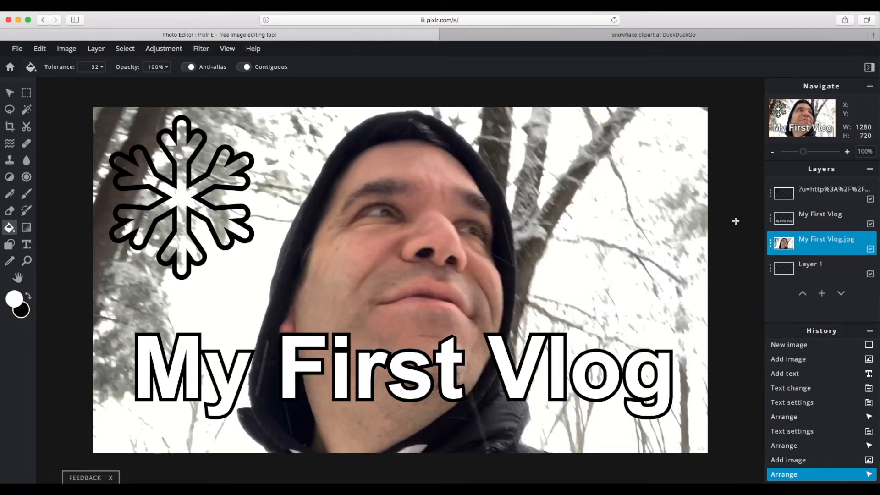
click(837, 190)
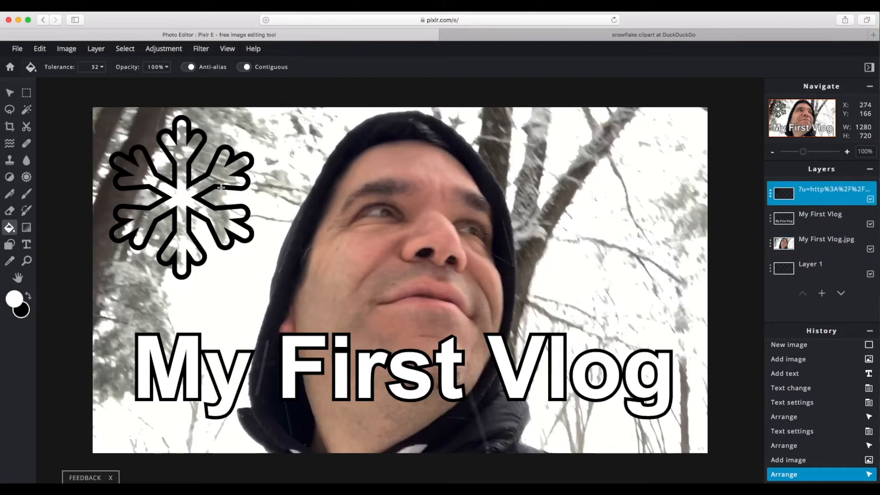
click(177, 194)
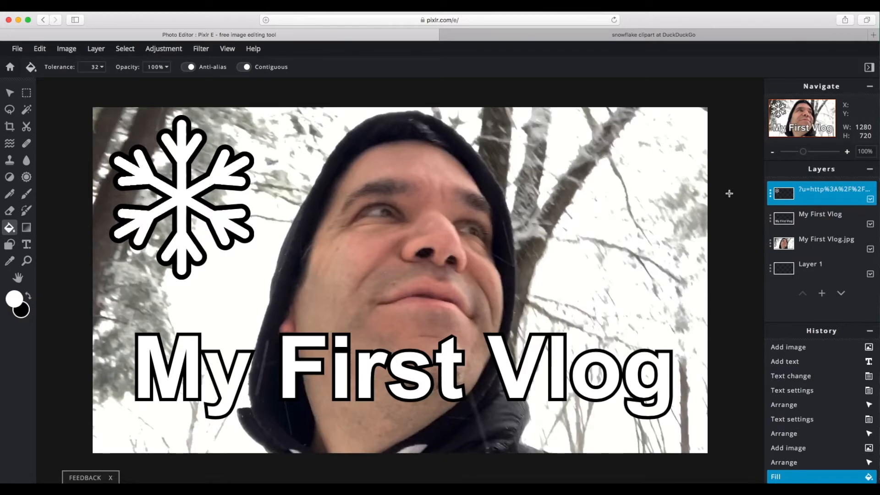
Duplicate the white-filled snowflake layer
click(835, 202)
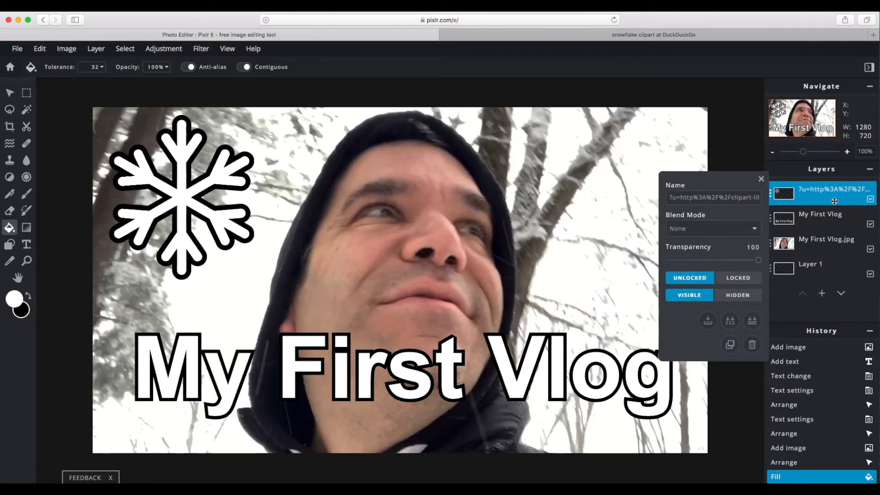
click(834, 202)
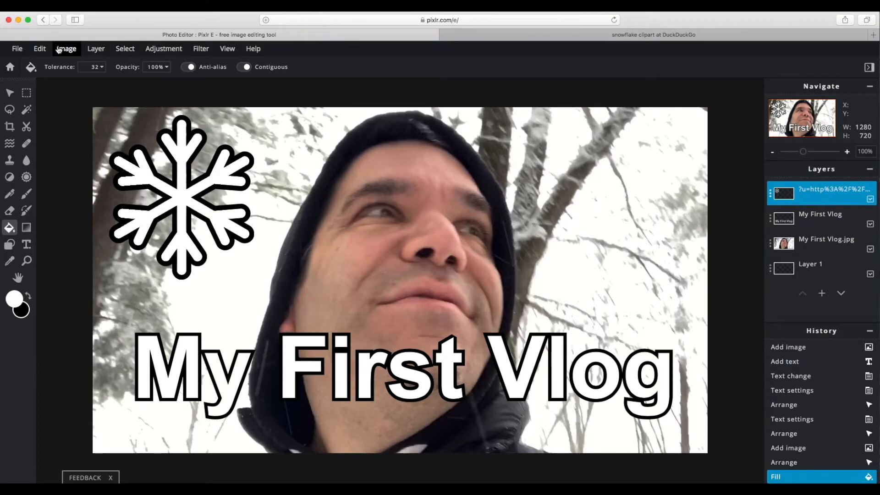
click(41, 49)
mouse_move(64, 49)
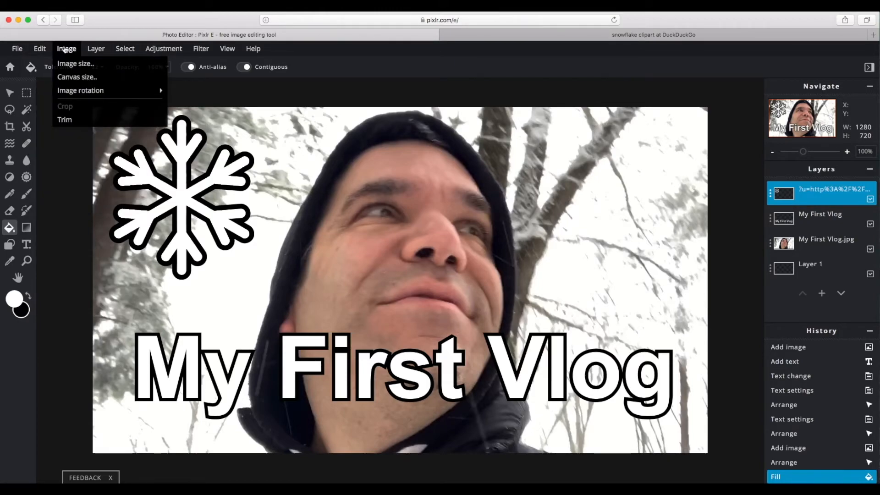
mouse_move(104, 50)
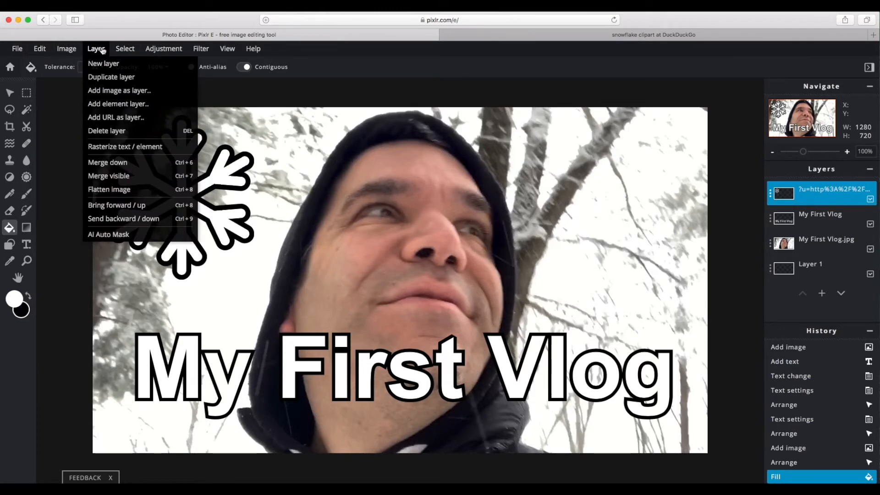
click(129, 78)
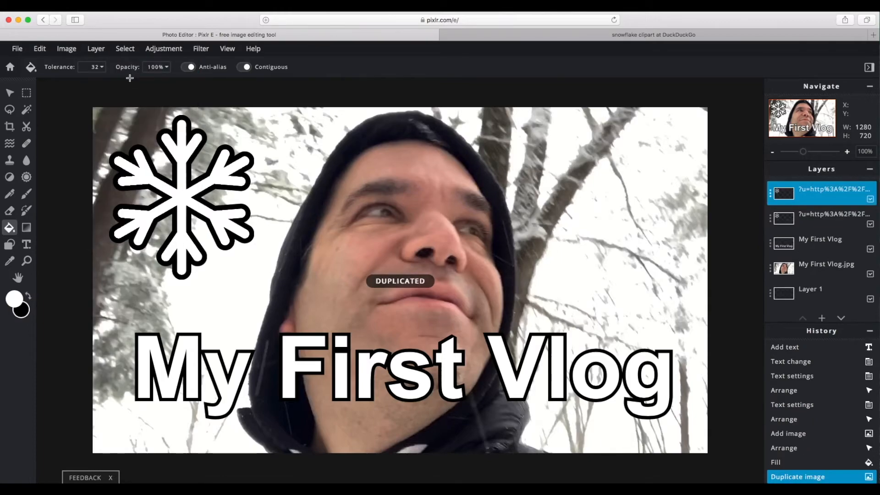
Move the duplicate snowflake to the right of the face, just above "Vlog", and deselect it
click(10, 92)
drag(187, 173, 632, 242)
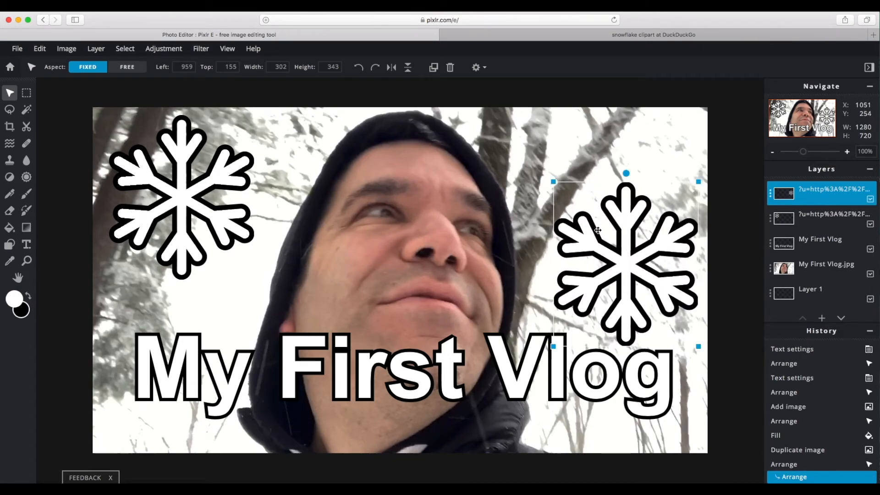
click(510, 159)
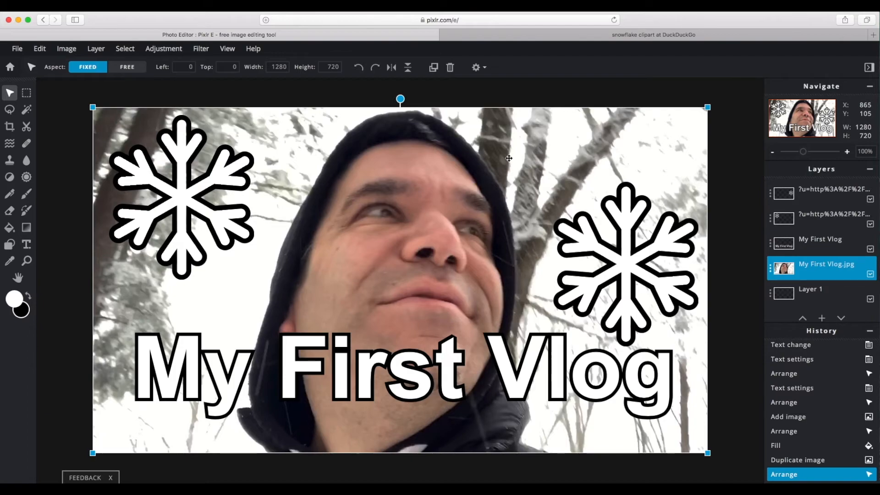
Download the thumbnail as a JPG with the quality raised to maximum, and close the save dialog
click(17, 50)
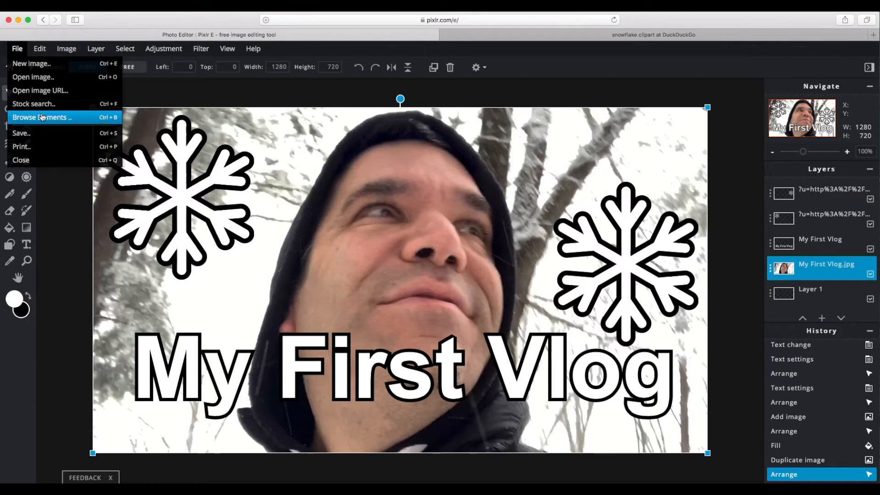
click(81, 133)
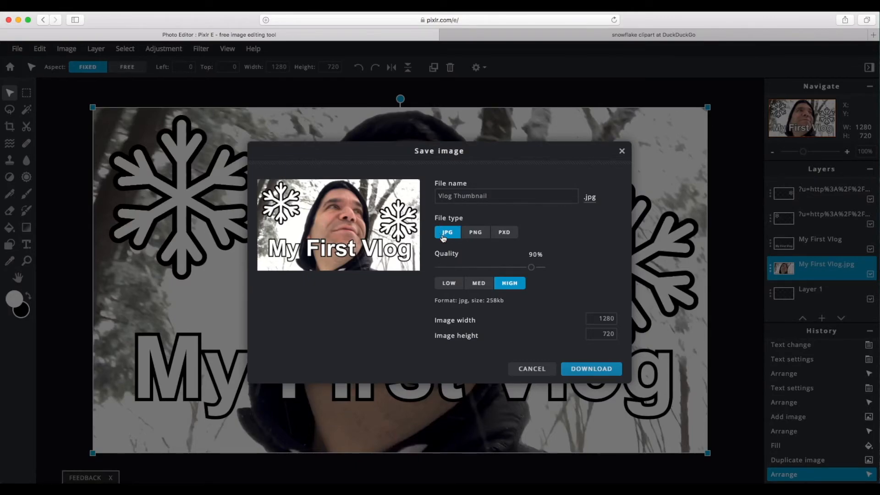
drag(532, 268, 567, 271)
click(592, 370)
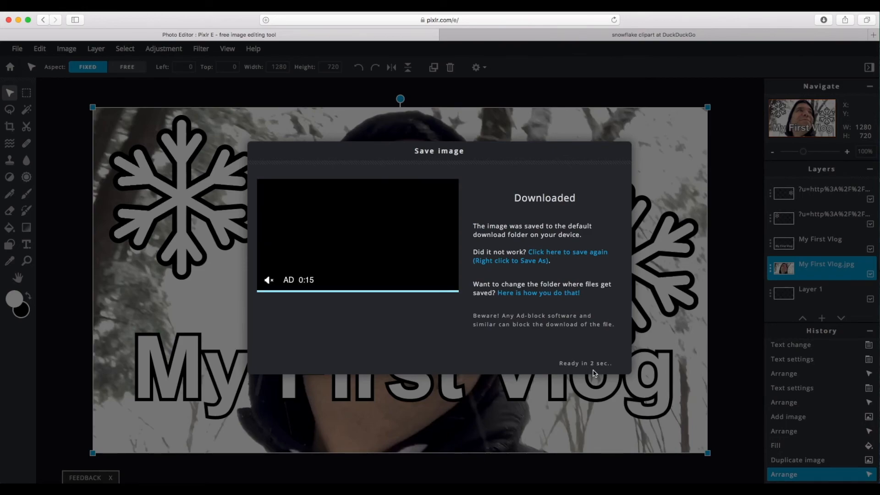
click(599, 364)
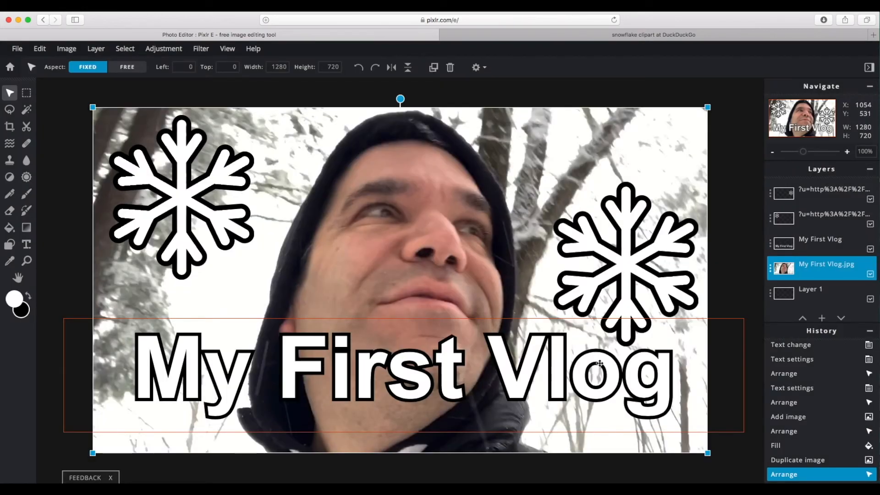
Go to the project history on the start page and pin the vlog thumbnail project
click(8, 68)
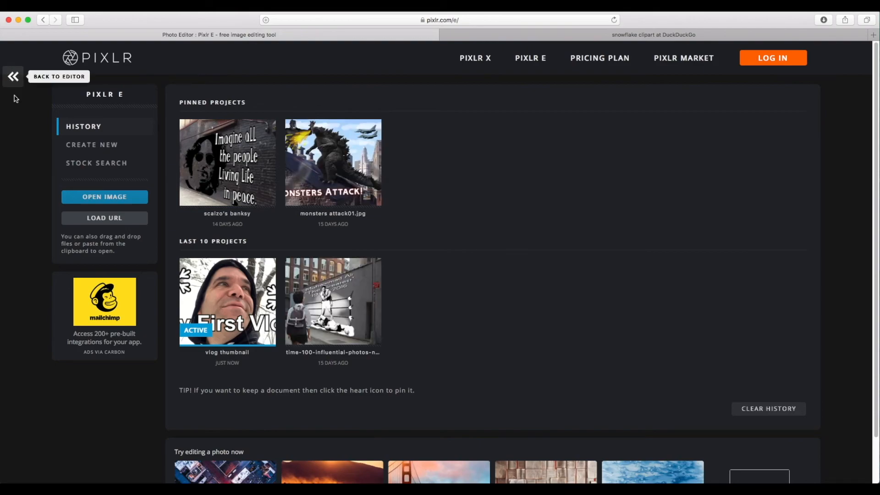
mouse_move(259, 269)
click(251, 268)
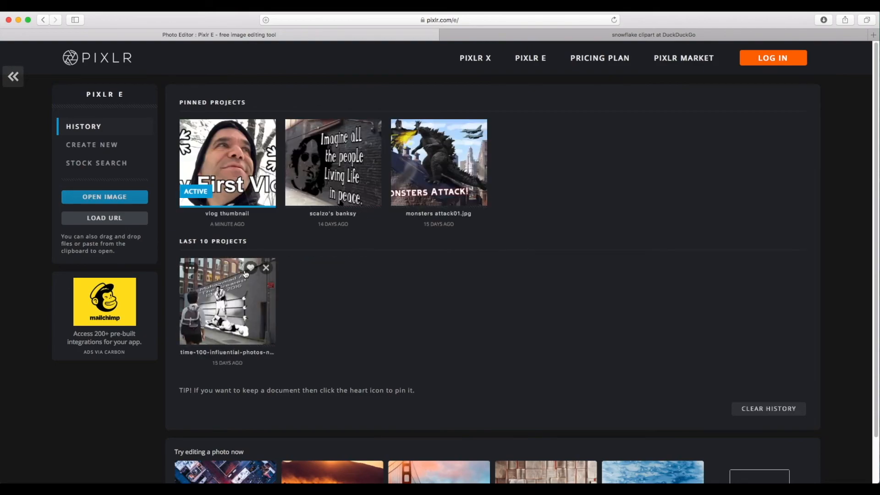